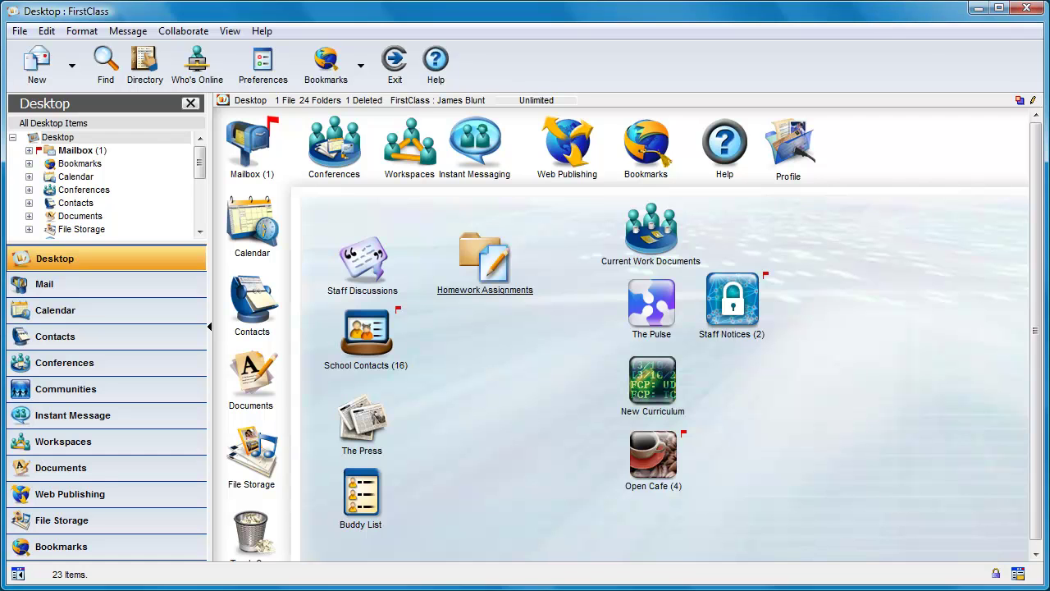
Split the Homework Assignments conference view horizontally and display its upper pane by icon
double_click(465, 270)
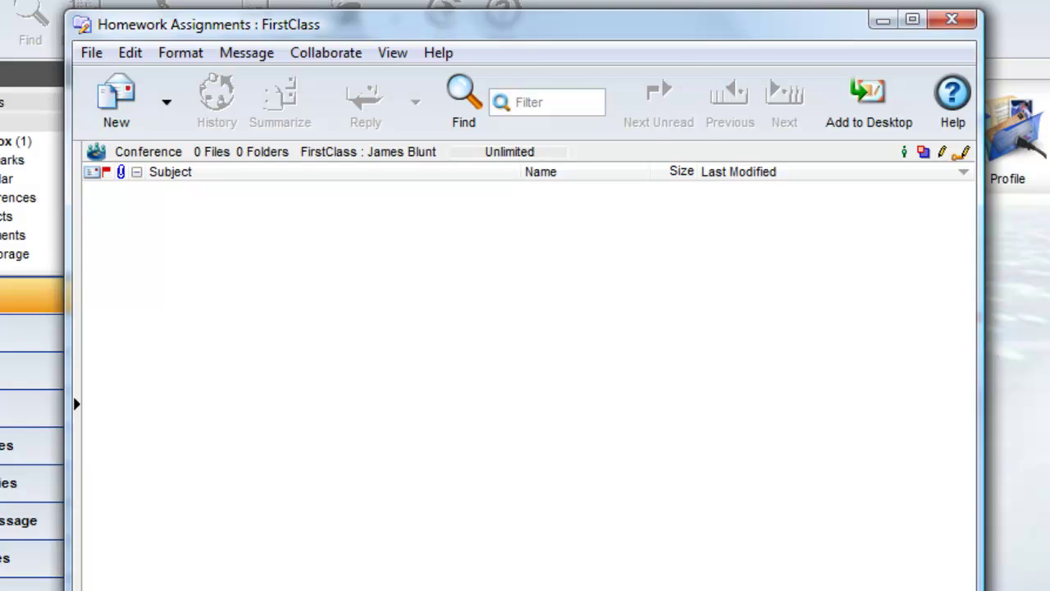
left_click(392, 53)
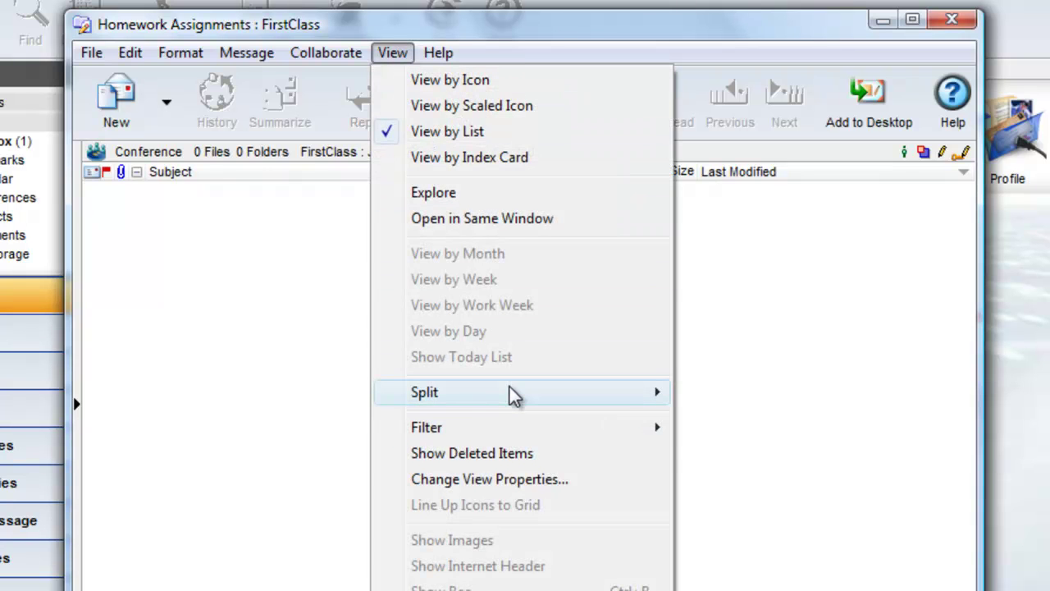
mouse_move(509, 390)
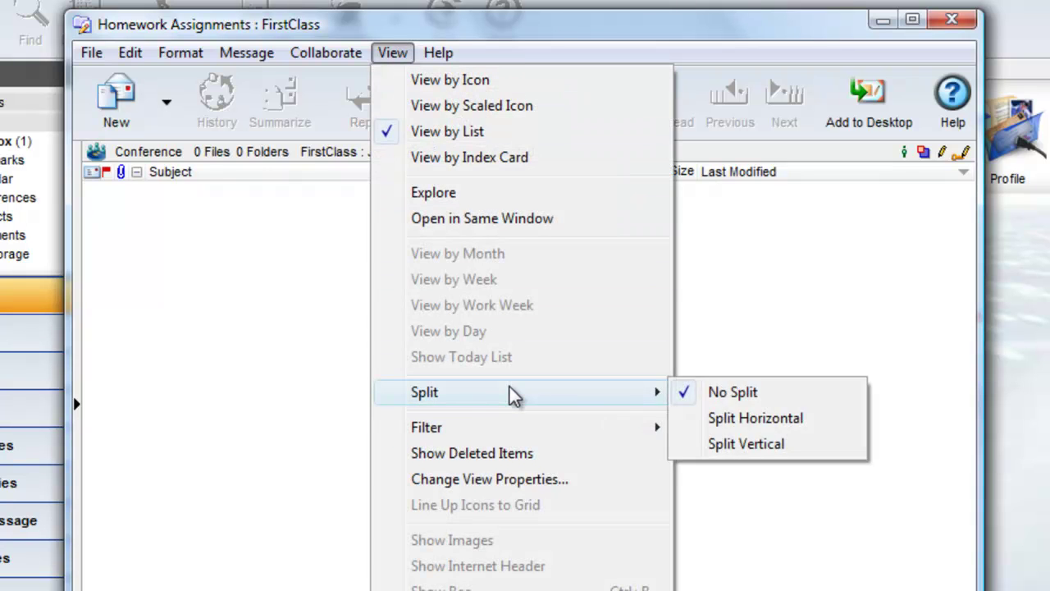
left_click(768, 420)
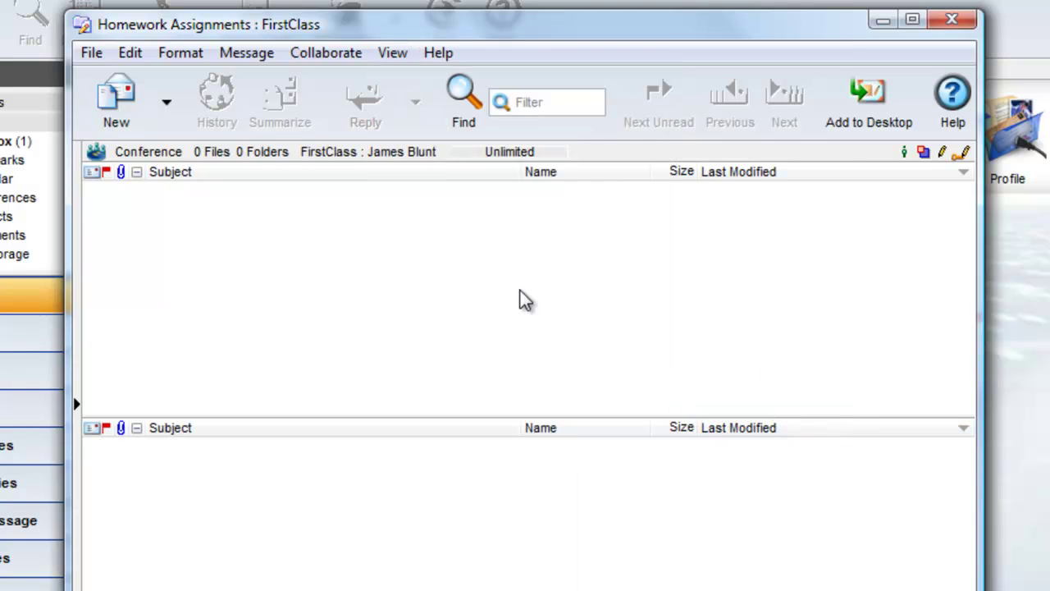
right_click(436, 202)
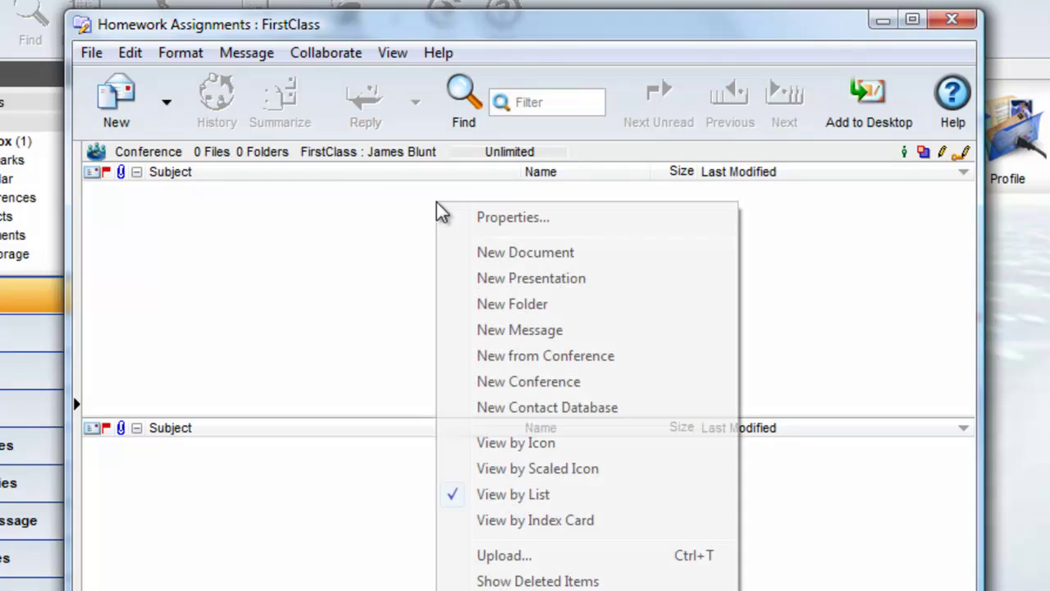
left_click(584, 444)
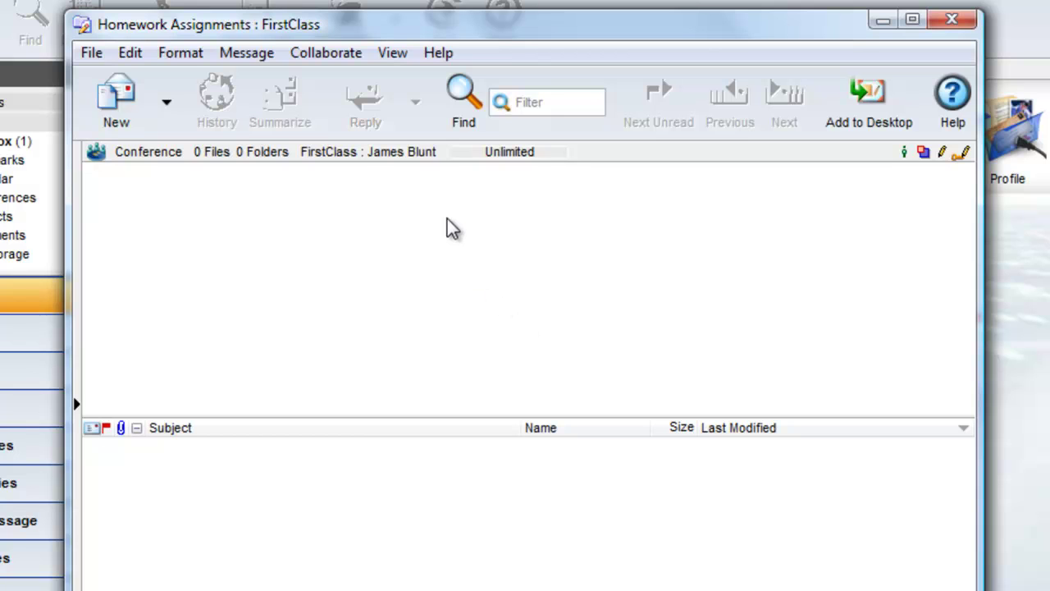
Apply Logo_onBadge.png as the background picture of the conference's upper pane
right_click(438, 172)
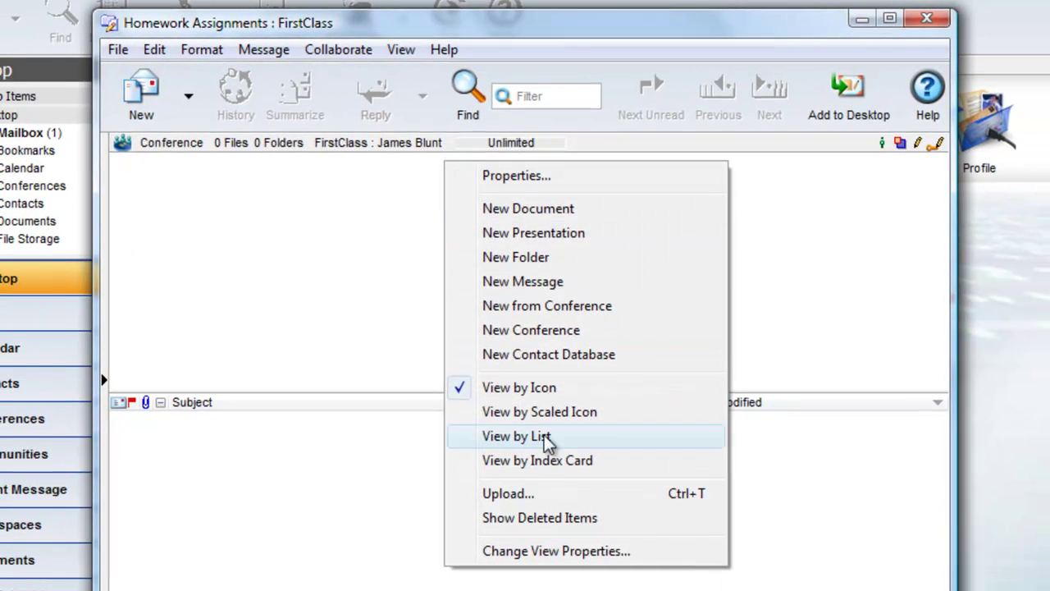
left_click(587, 551)
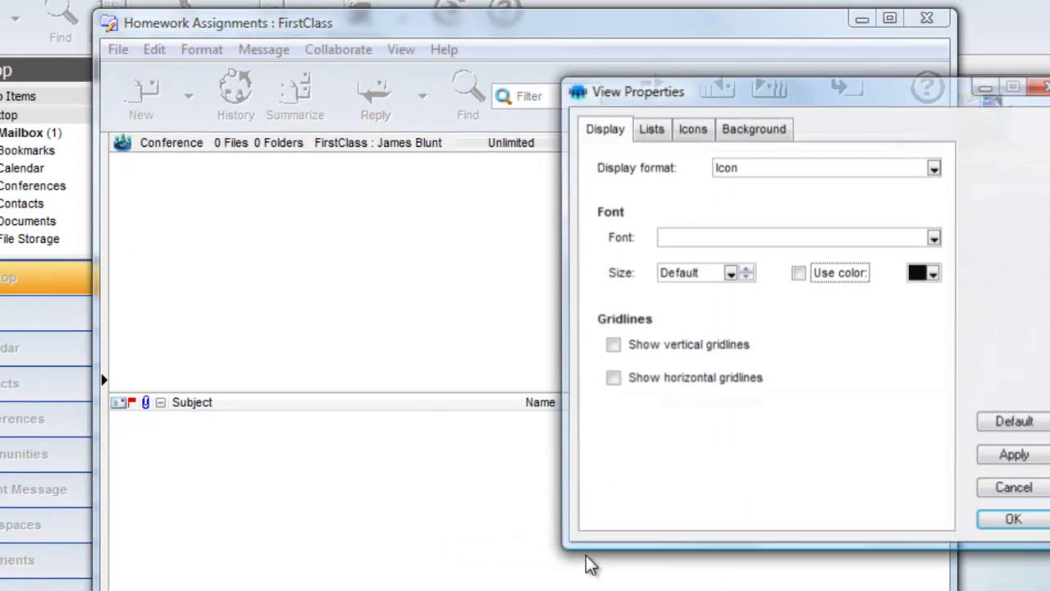
left_click(759, 139)
left_click_drag(704, 100, 396, 96)
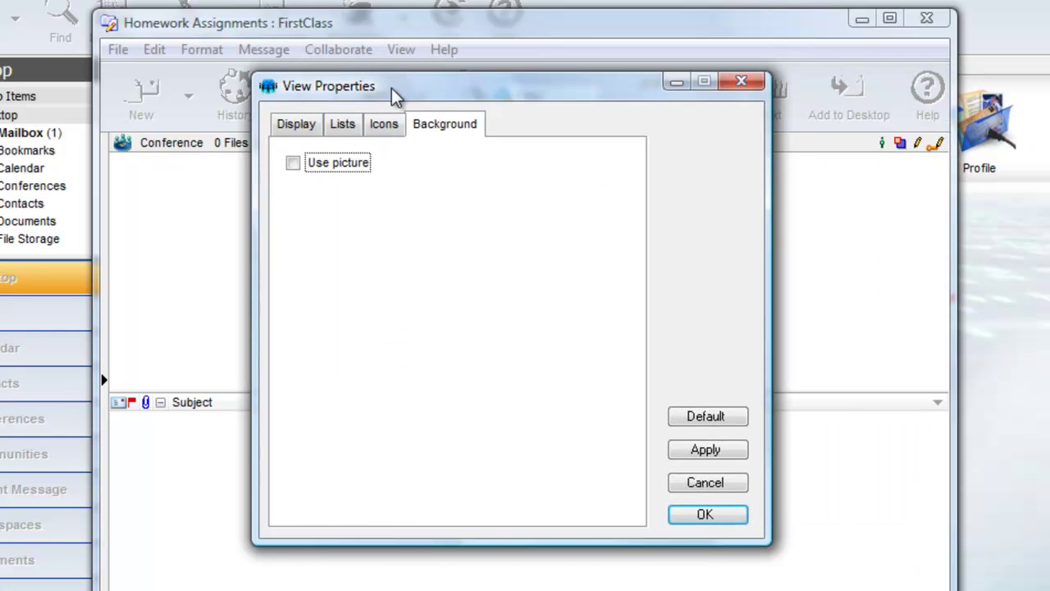
left_click(304, 161)
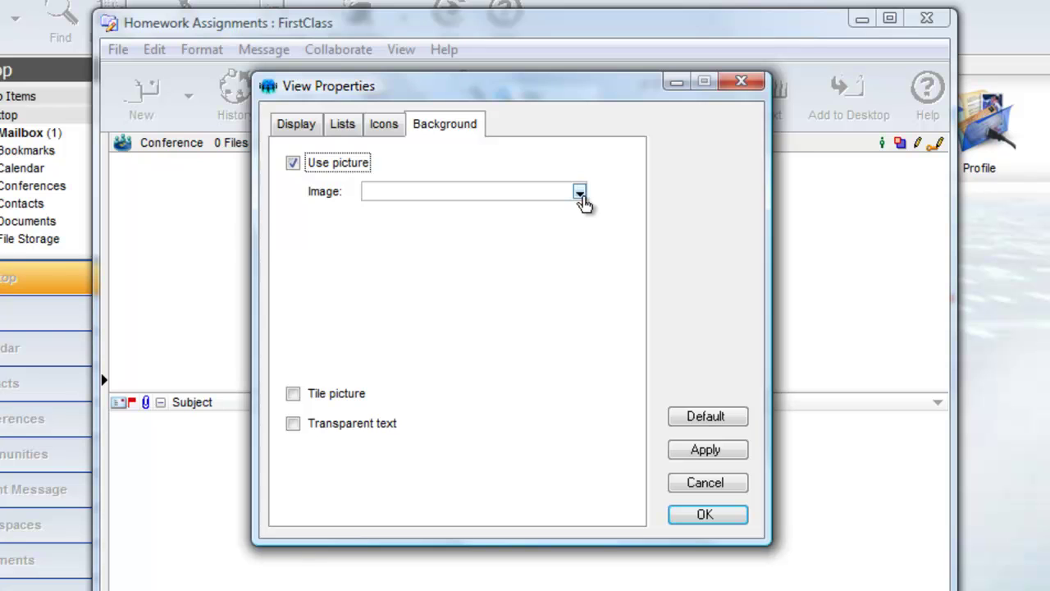
left_click(579, 192)
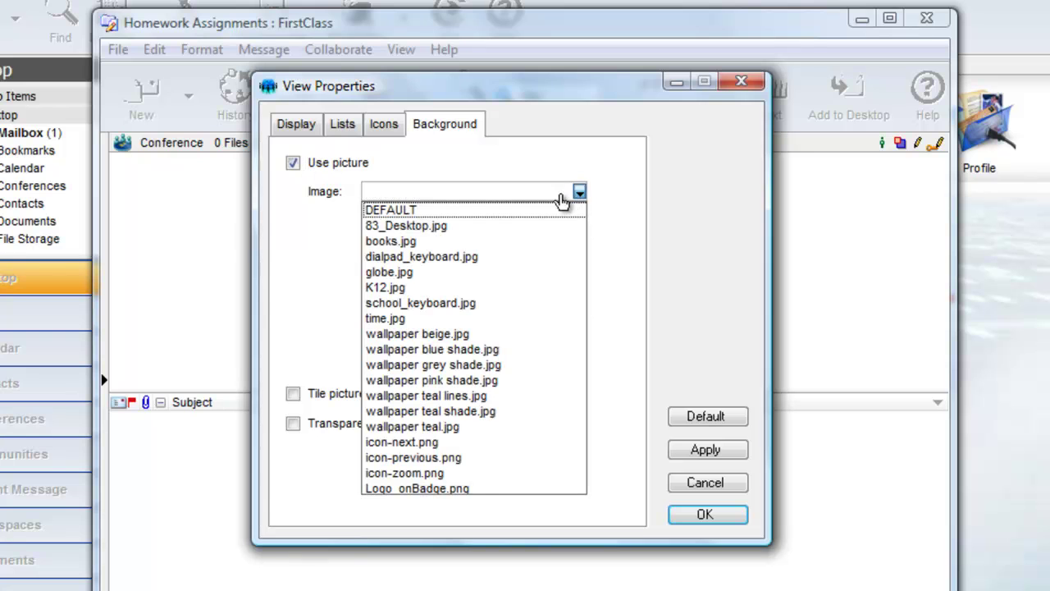
left_click(469, 490)
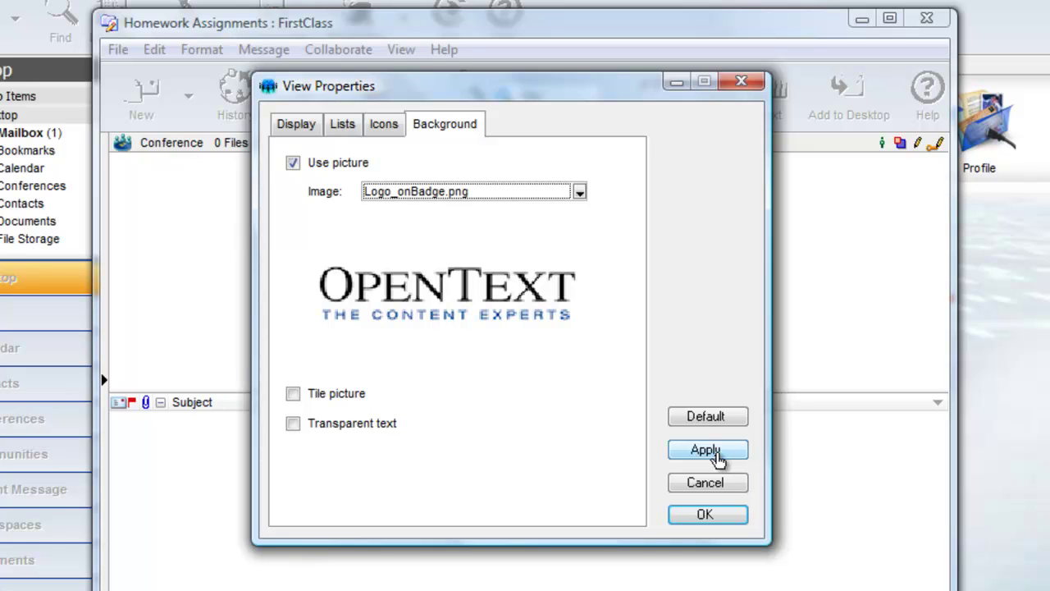
left_click(706, 451)
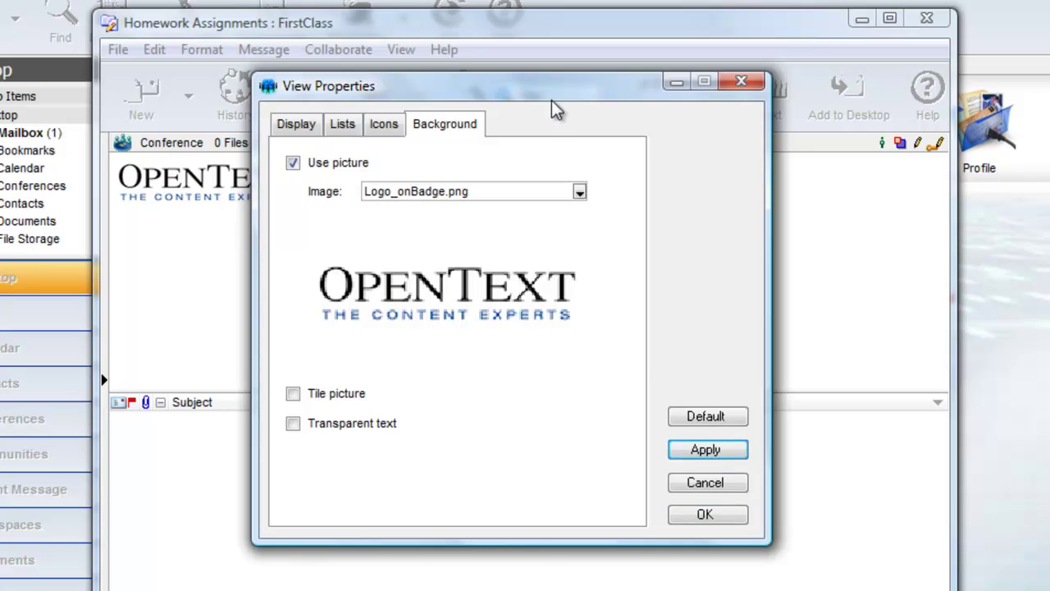
Tile the background logo and select transparent text, and restore the upper pane's default view properties
left_click(375, 390)
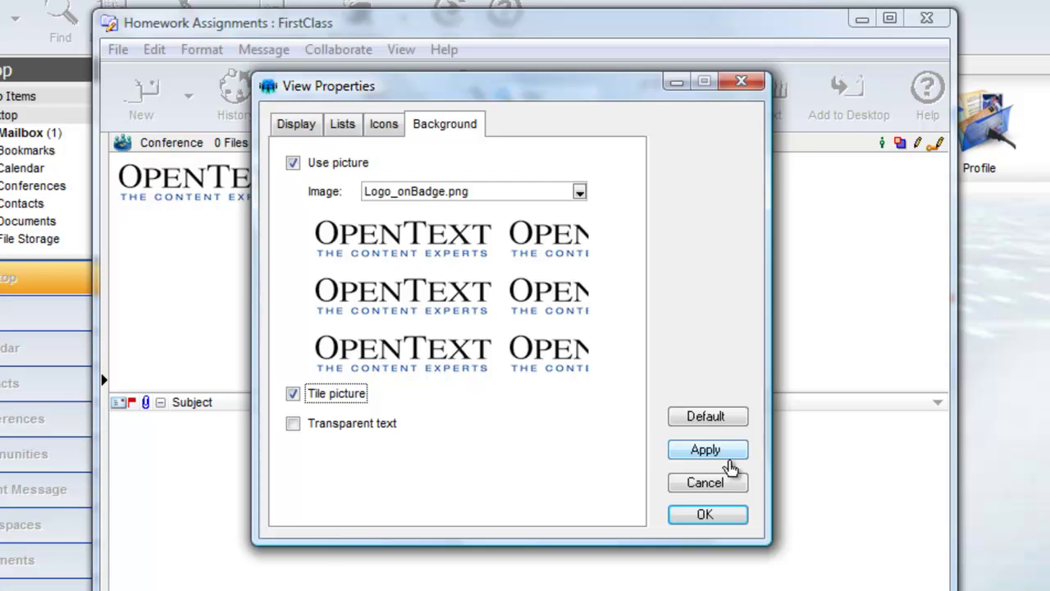
left_click(718, 456)
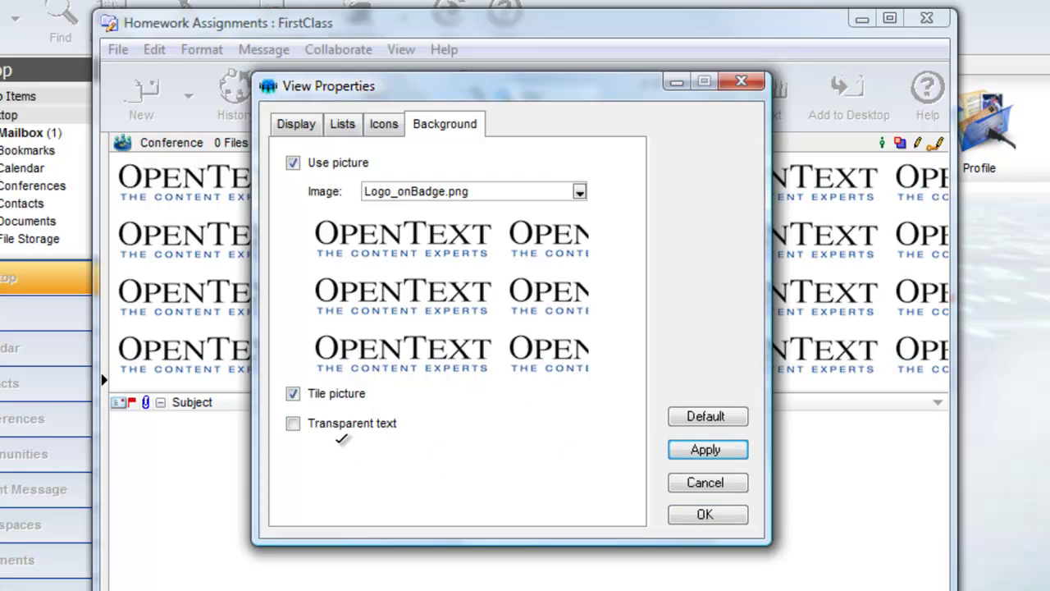
left_click(341, 423)
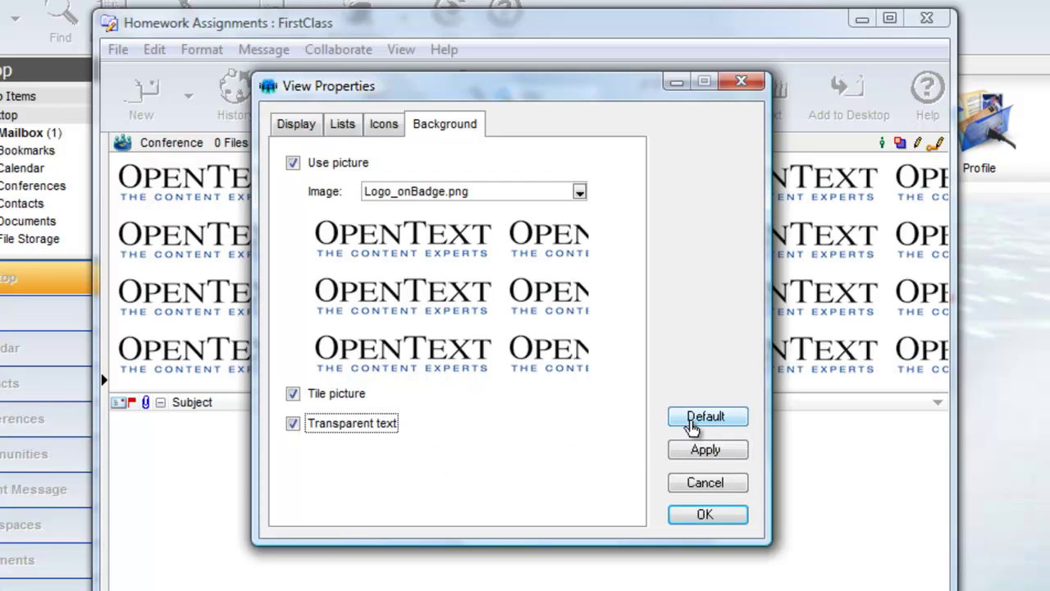
left_click(695, 415)
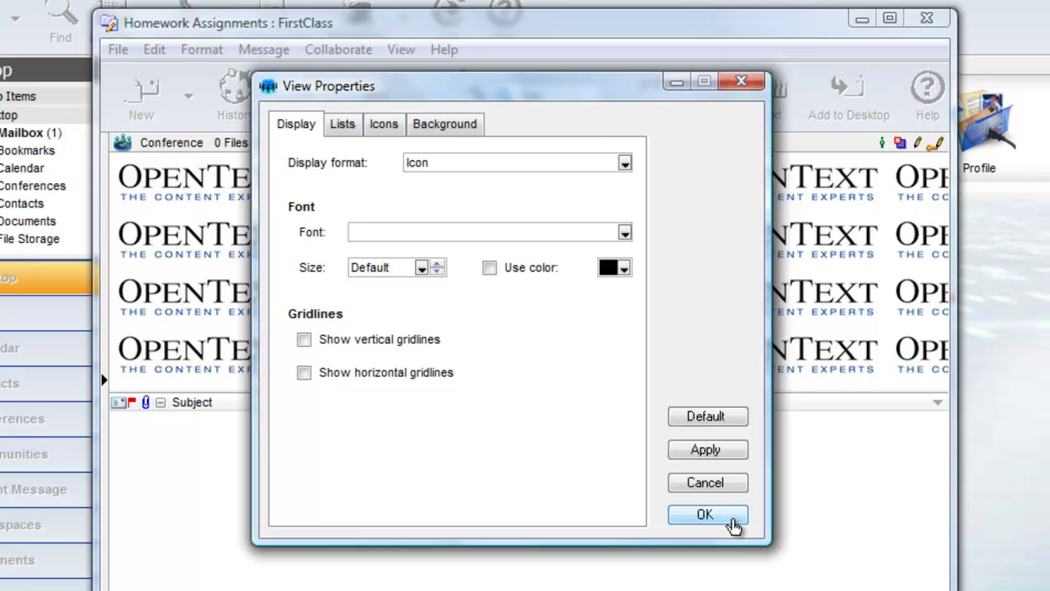
left_click(728, 514)
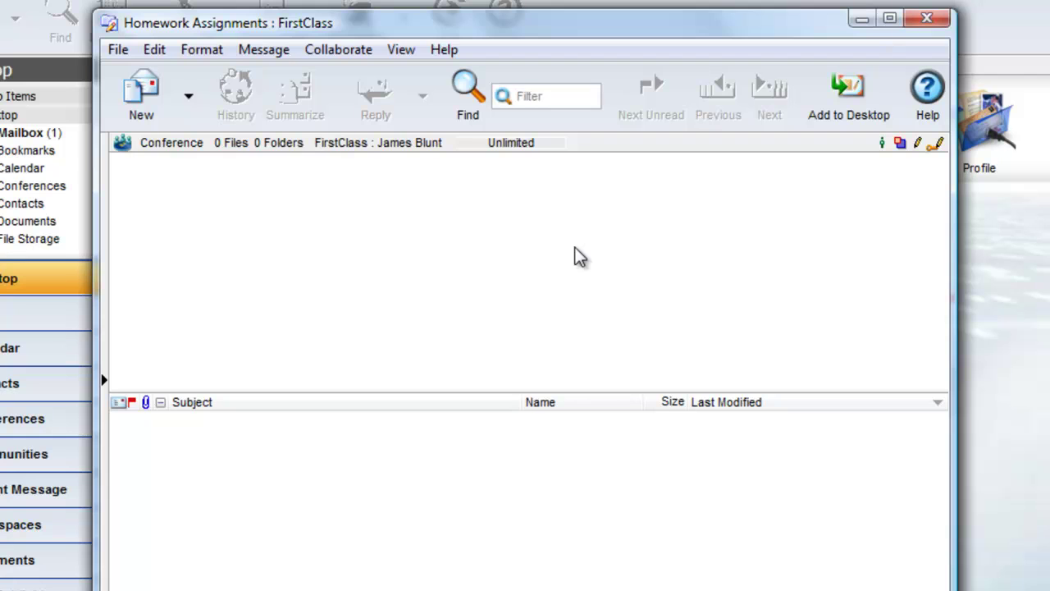
Switch to the Images folder in Windows Explorer and preview ConfBG.jpg and blue_side.png
key("alt+Tab")
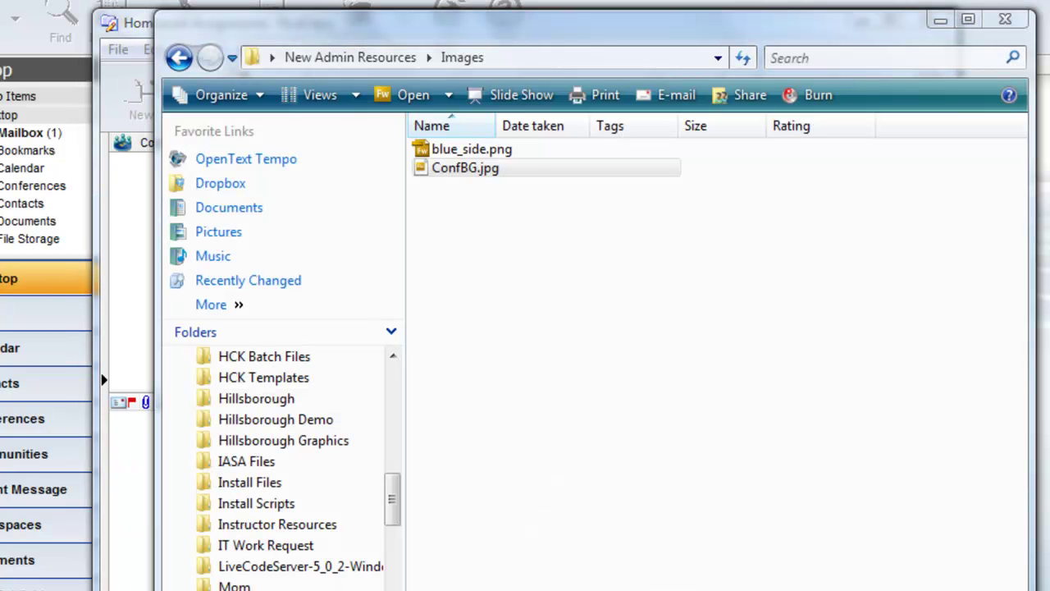
key("Return")
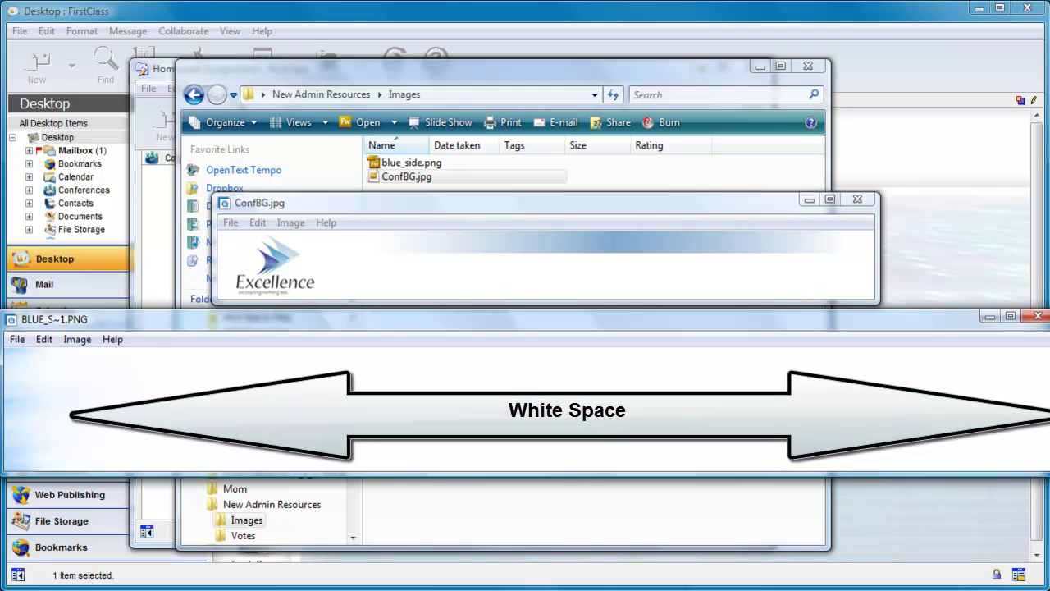
left_click(1038, 316)
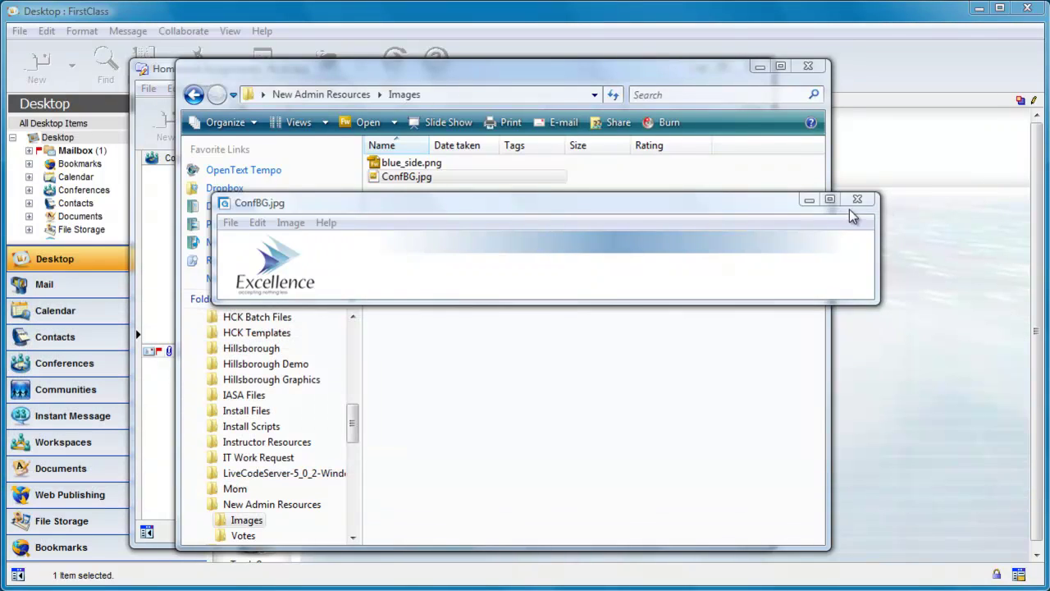
left_click(857, 199)
Add blue_side.png and ConfBG.jpg from the Images folder to the Homework Assignments conference's rules
left_click_drag(681, 71, 797, 342)
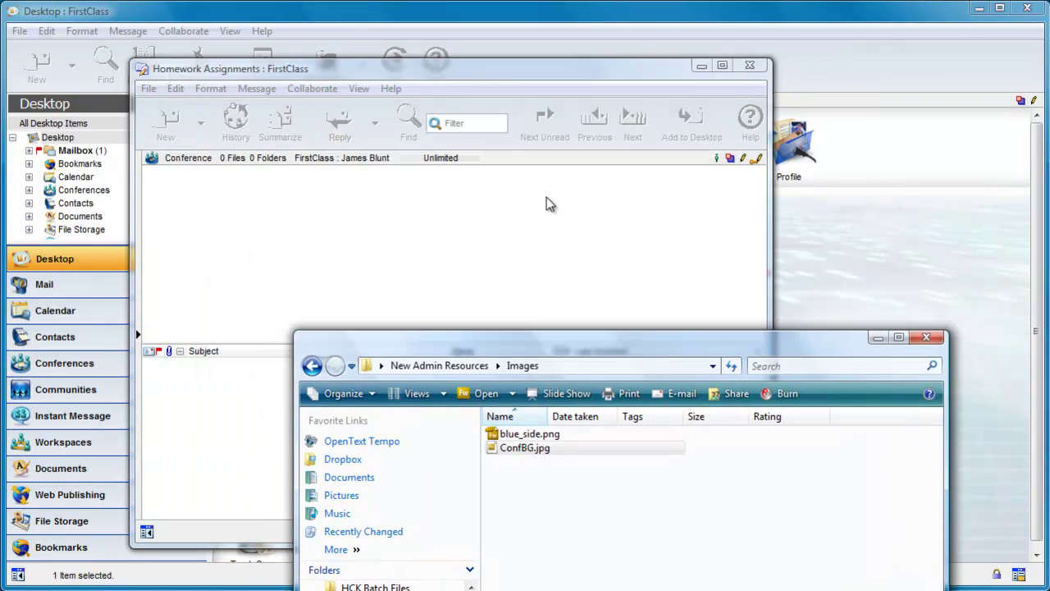
left_click(312, 88)
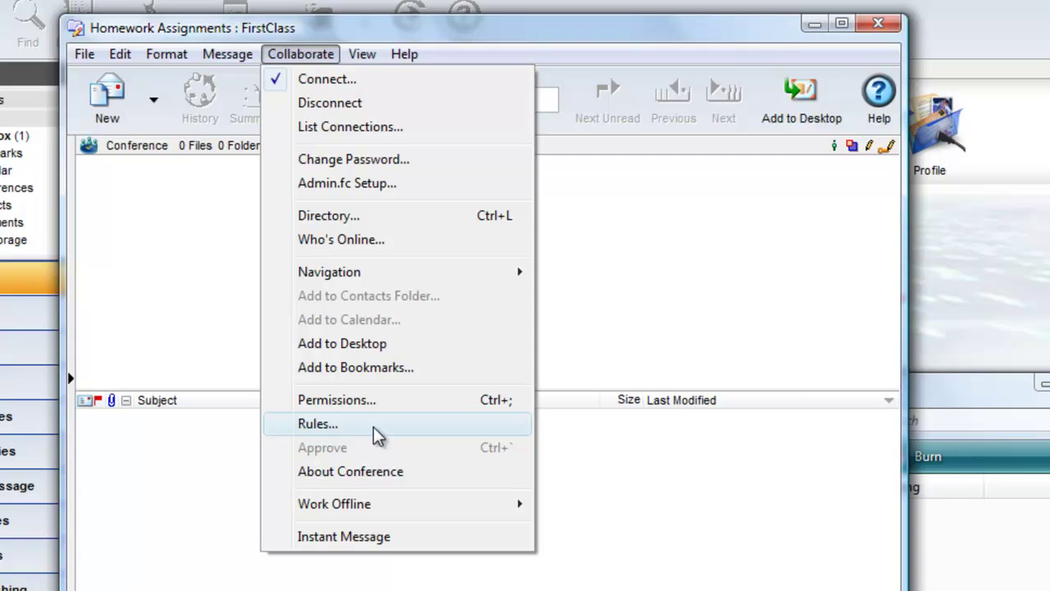
left_click(376, 434)
left_click(726, 582)
left_click_drag(727, 582, 573, 510)
left_click_drag(579, 510, 530, 345)
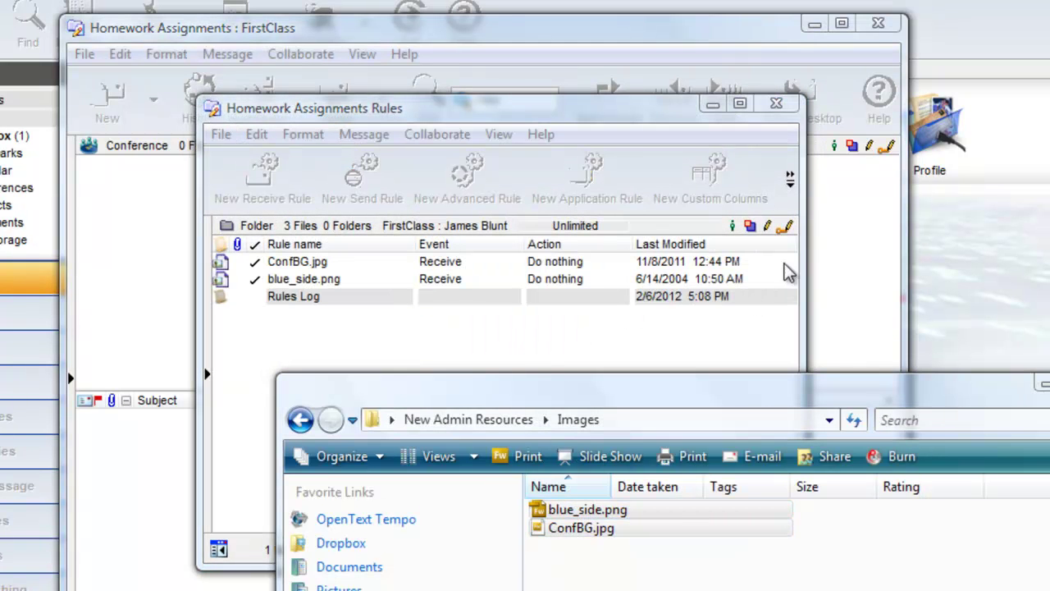
left_click(777, 104)
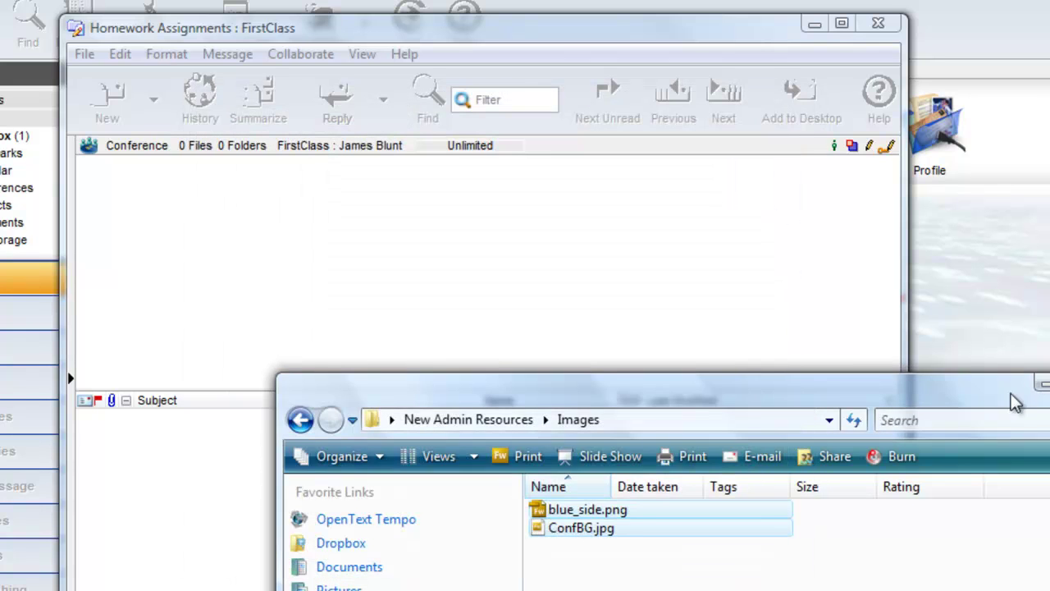
left_click(1041, 383)
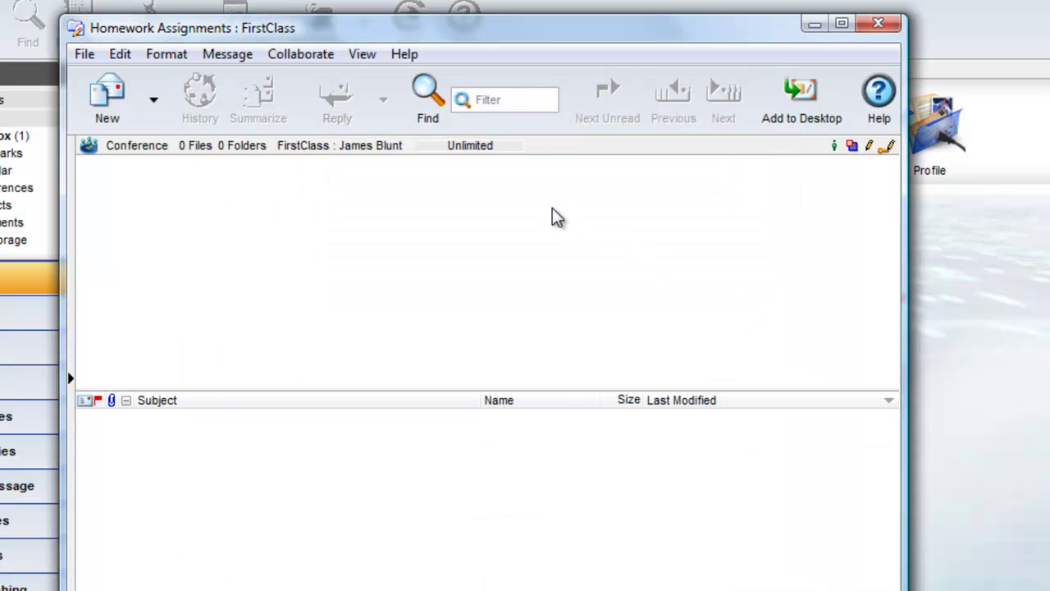
right_click(552, 210)
left_click(656, 588)
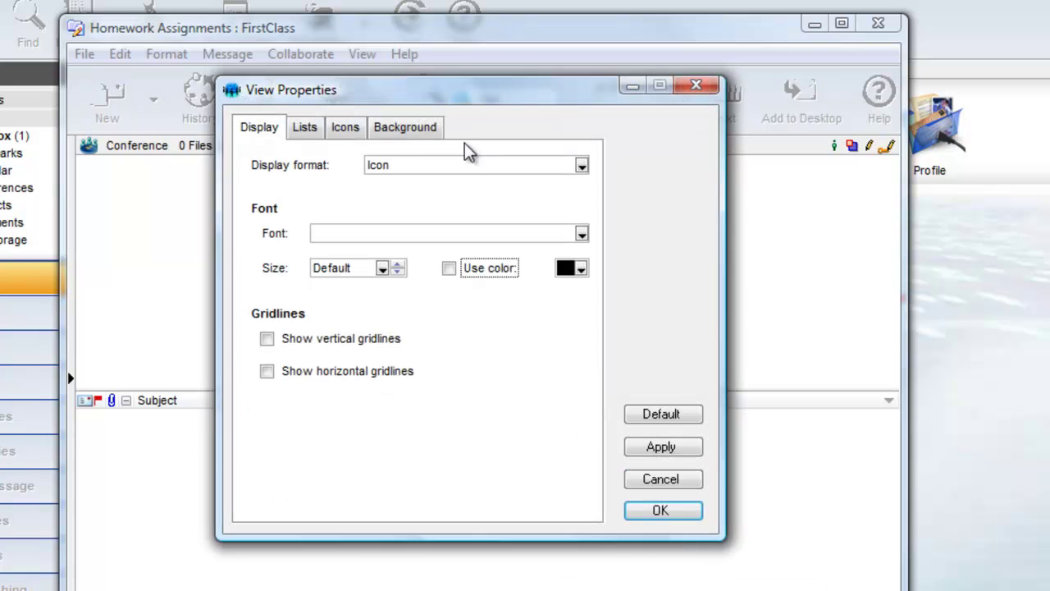
left_click(436, 134)
left_click(328, 164)
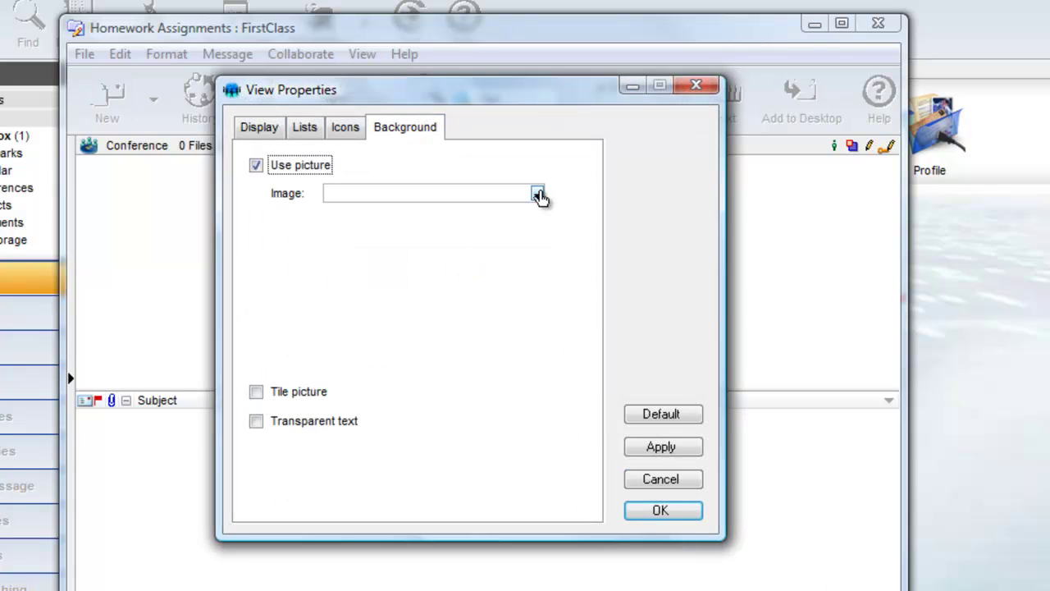
left_click(537, 193)
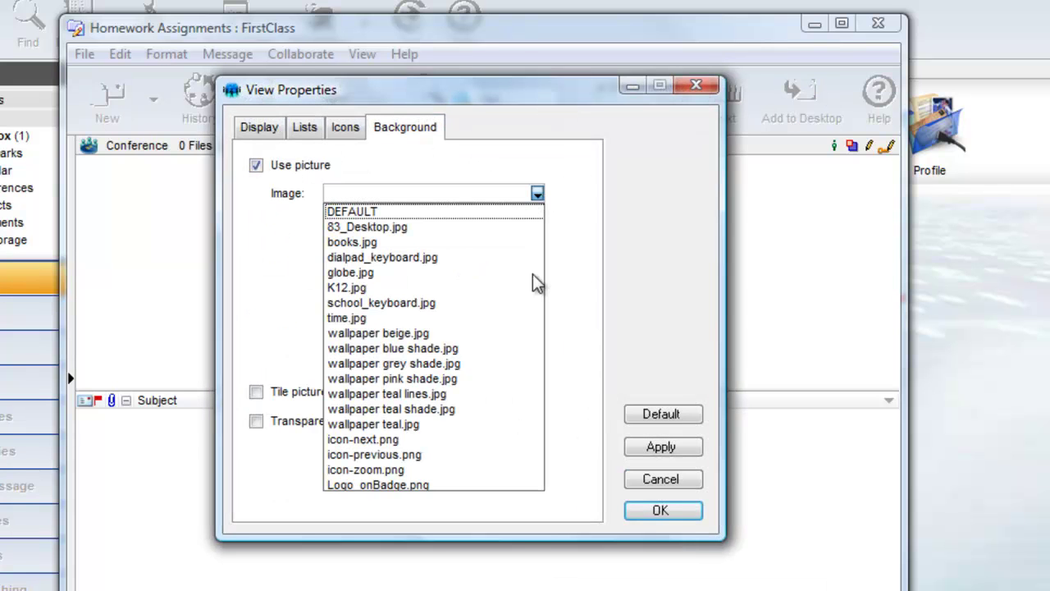
left_click(632, 197)
left_click(699, 90)
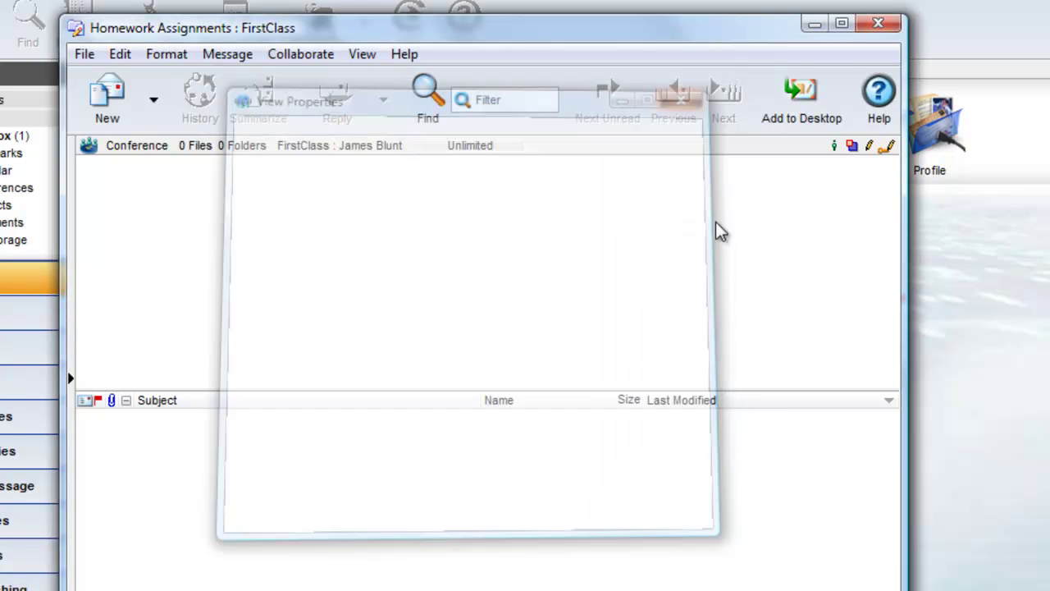
Close and reopen the Homework Assignments conference, and open the background settings in its upper pane's view properties
left_click(876, 24)
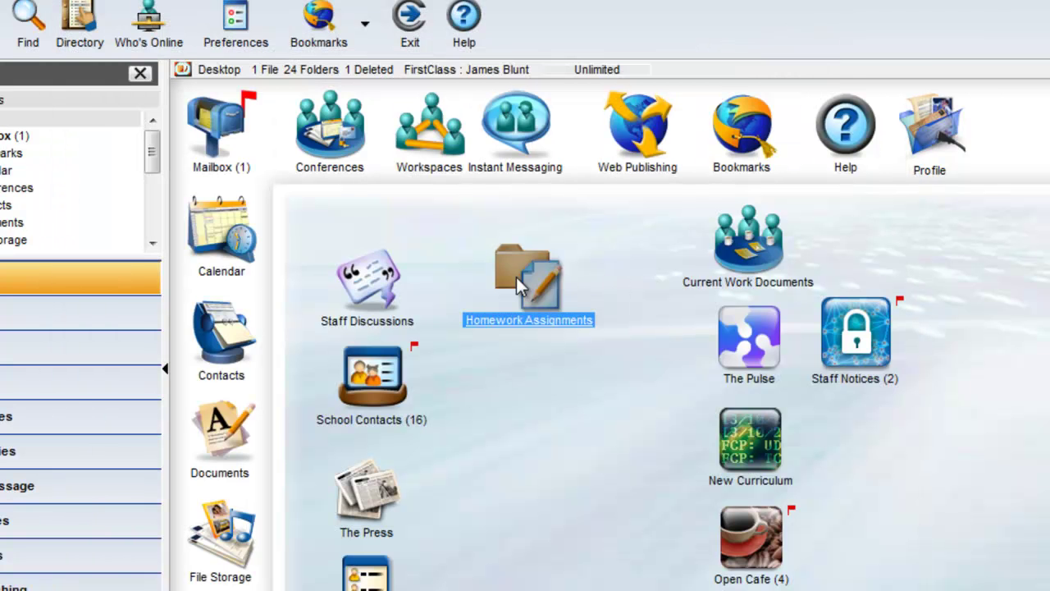
double_click(515, 276)
right_click(418, 239)
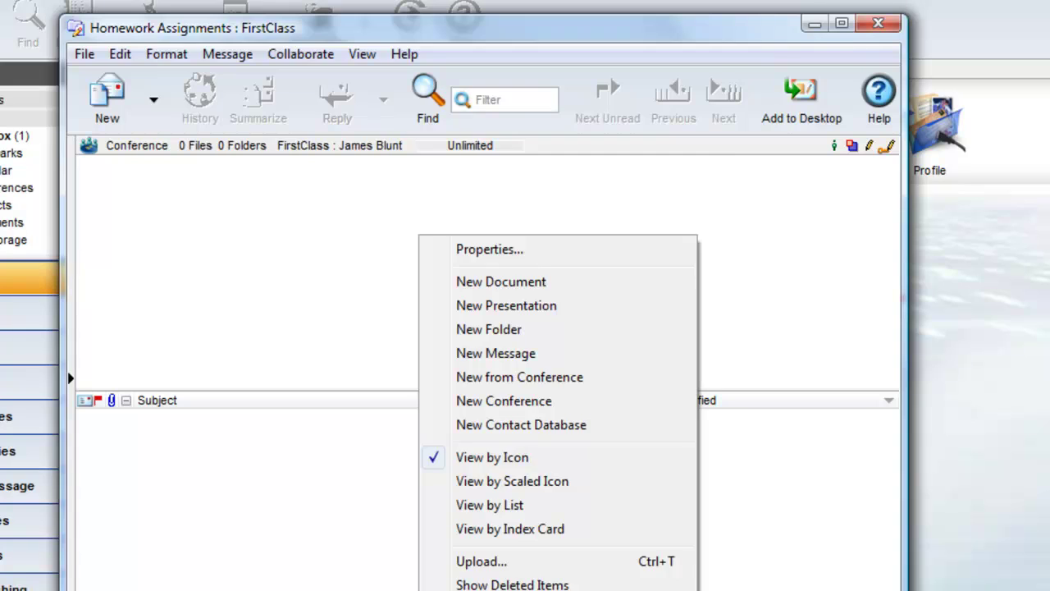
left_click(488, 248)
left_click(405, 128)
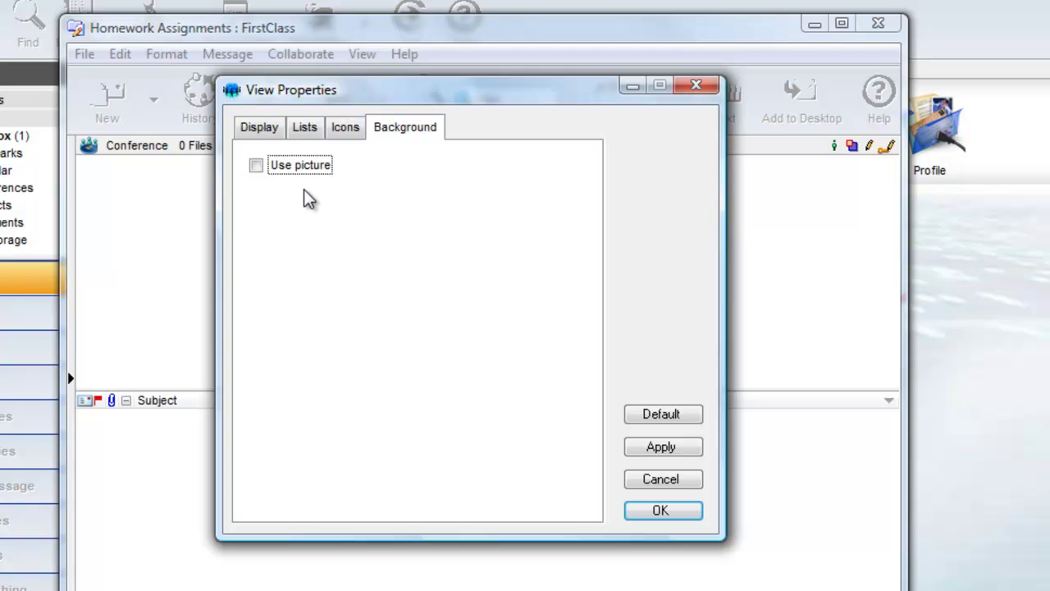
Apply ConfBG.jpg with transparent text as the upper pane's background, and shrink that pane to just below the Excellence logo
left_click(300, 166)
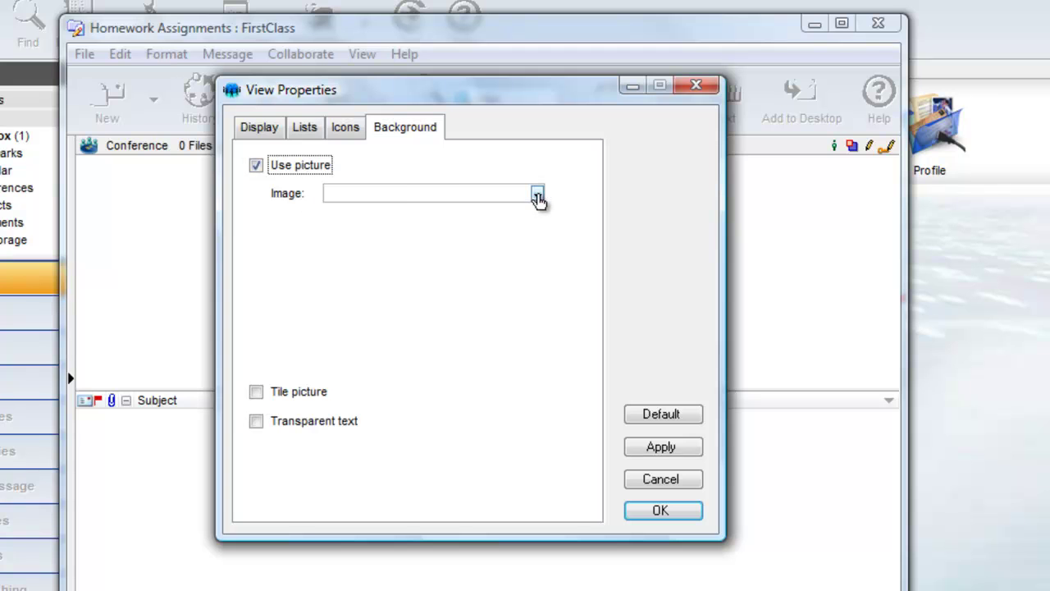
left_click(537, 196)
left_click(393, 245)
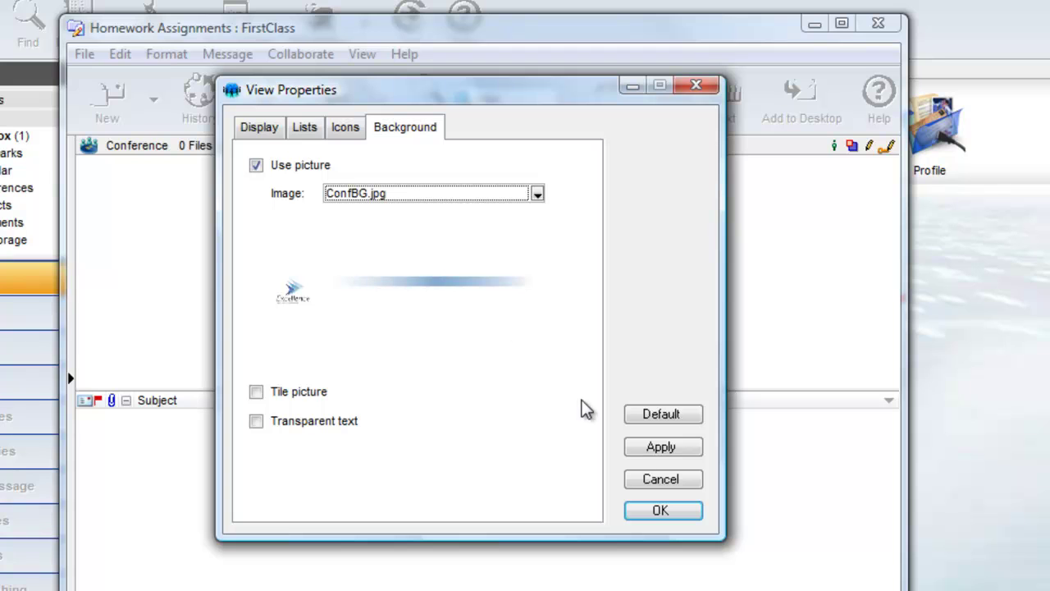
left_click(358, 418)
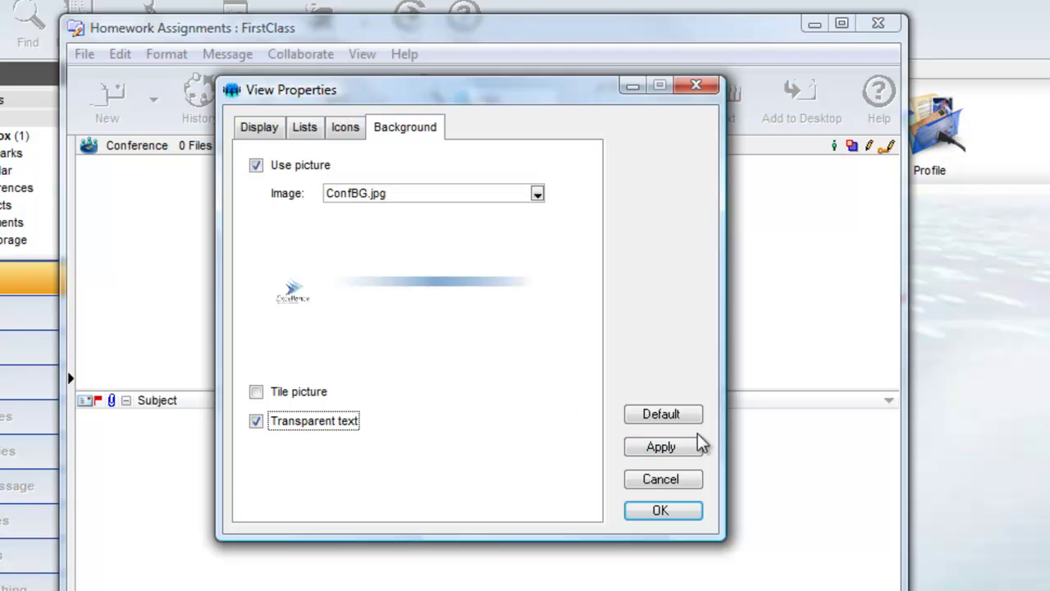
left_click(673, 447)
left_click(669, 512)
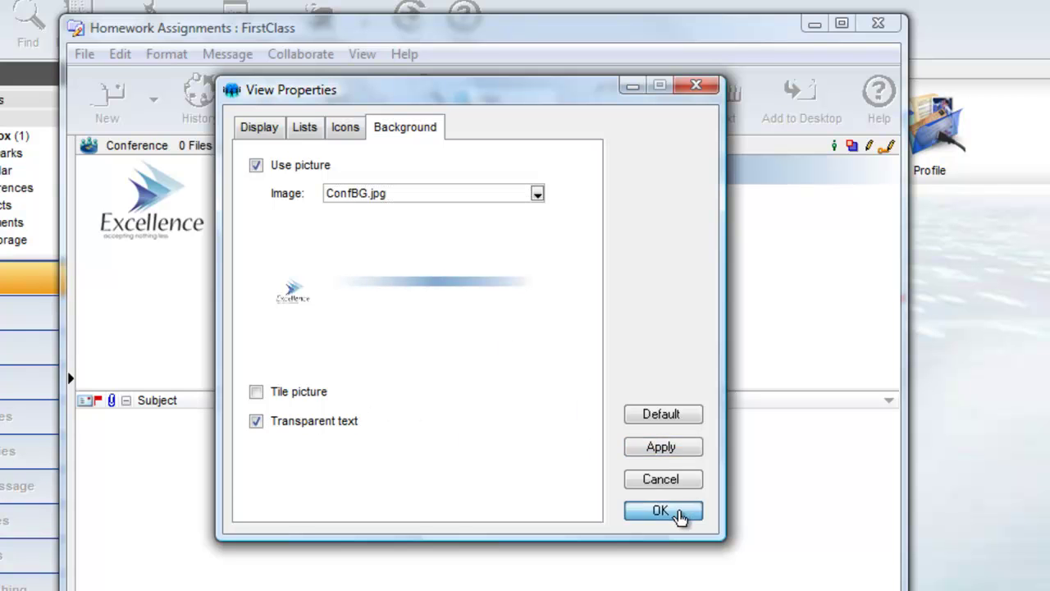
left_click_drag(664, 394, 673, 267)
Apply blue_side.png as the lower pane's background picture, tiled and with transparent text
left_click(364, 55)
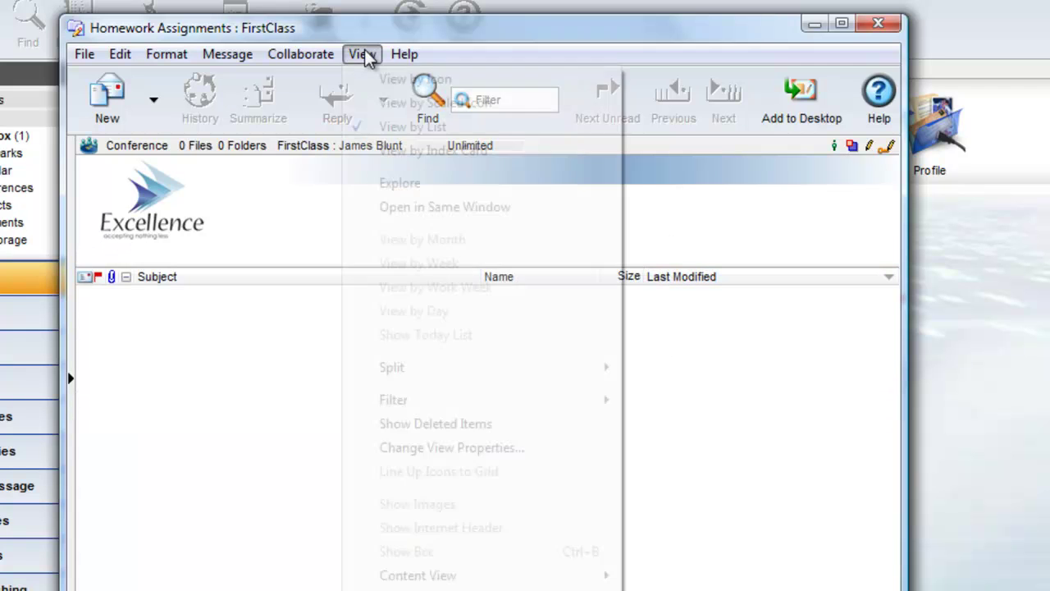
left_click(447, 449)
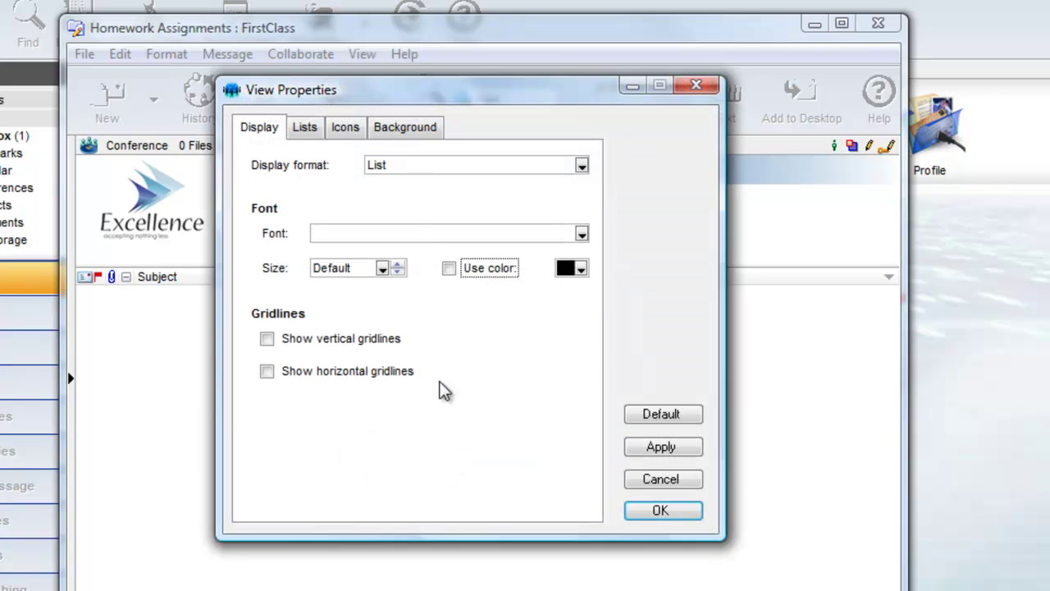
left_click(405, 130)
left_click(320, 166)
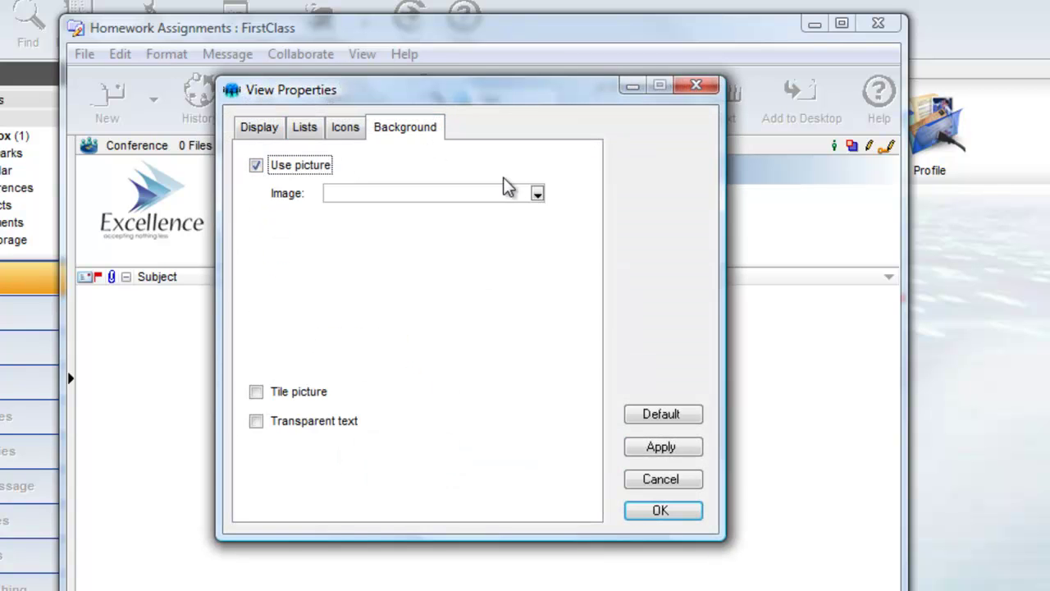
left_click(537, 193)
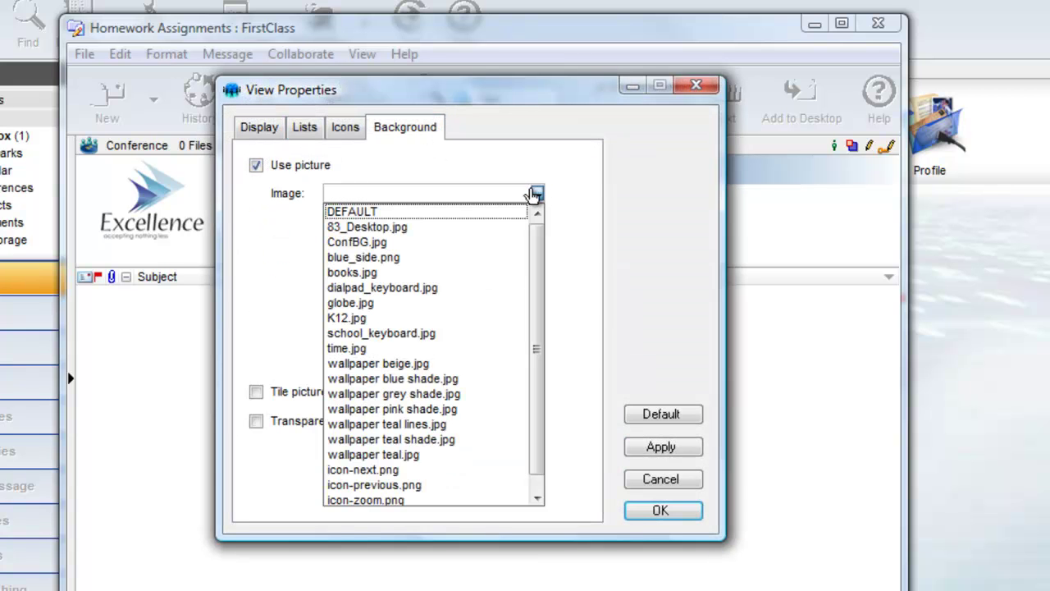
left_click(410, 258)
left_click(283, 392)
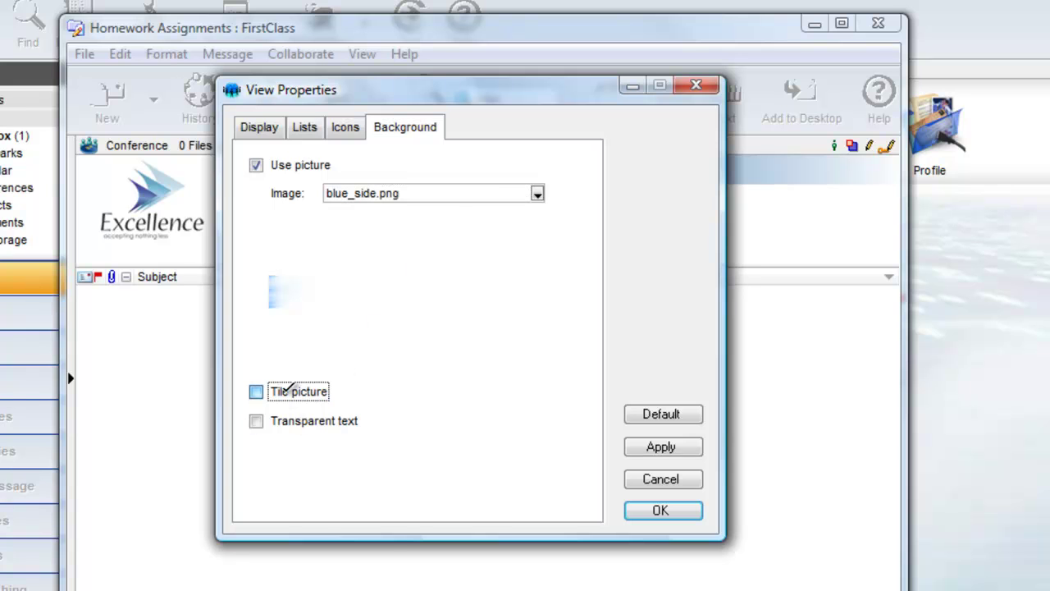
left_click(302, 418)
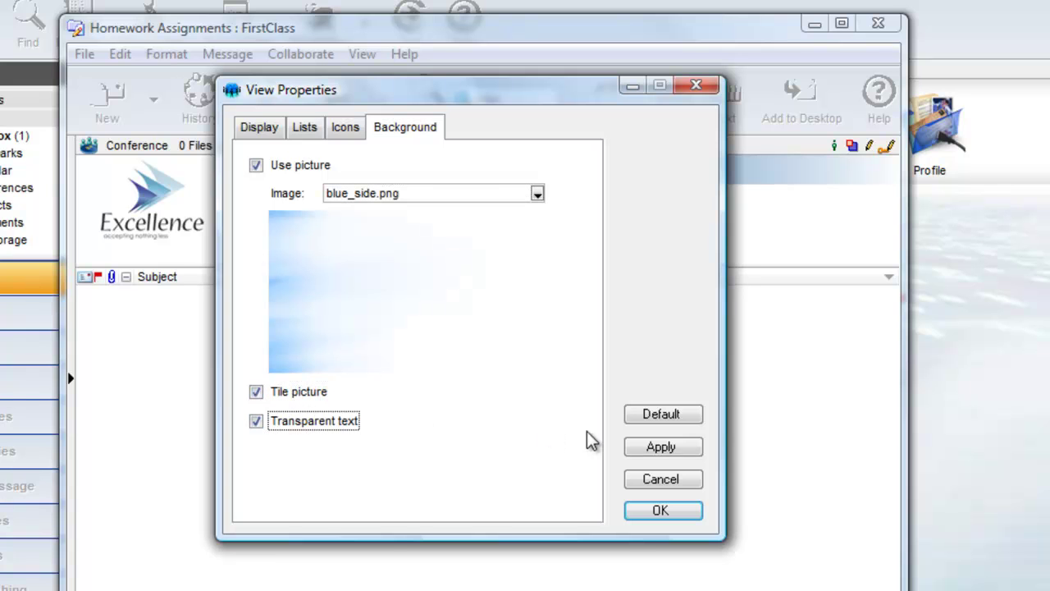
left_click(654, 451)
Set the lower pane's list font to Verdana, size 12, in dark blue, and show vertical and horizontal gridlines
left_click(267, 129)
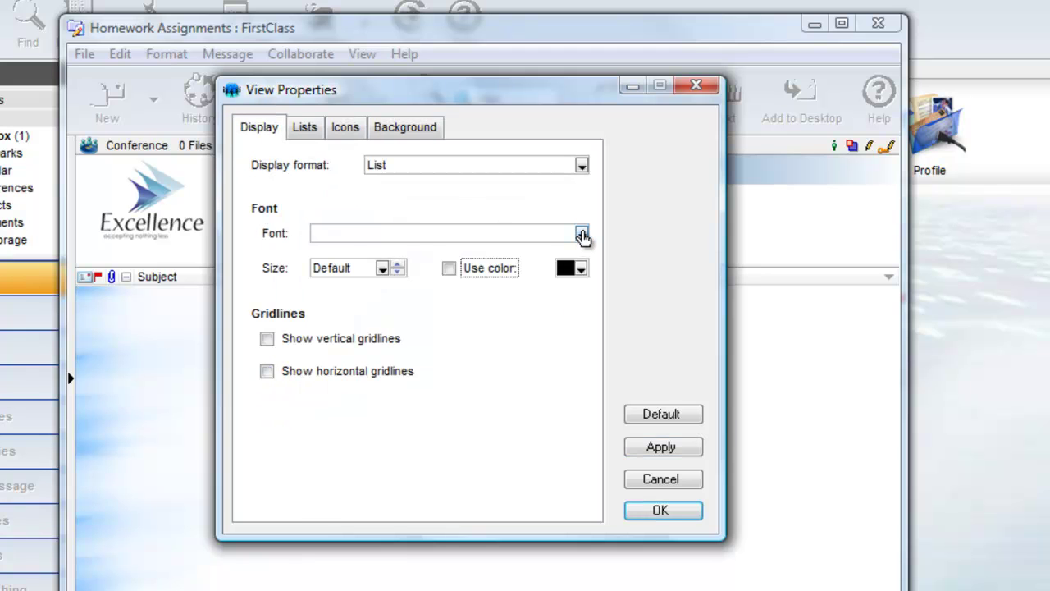
left_click(582, 233)
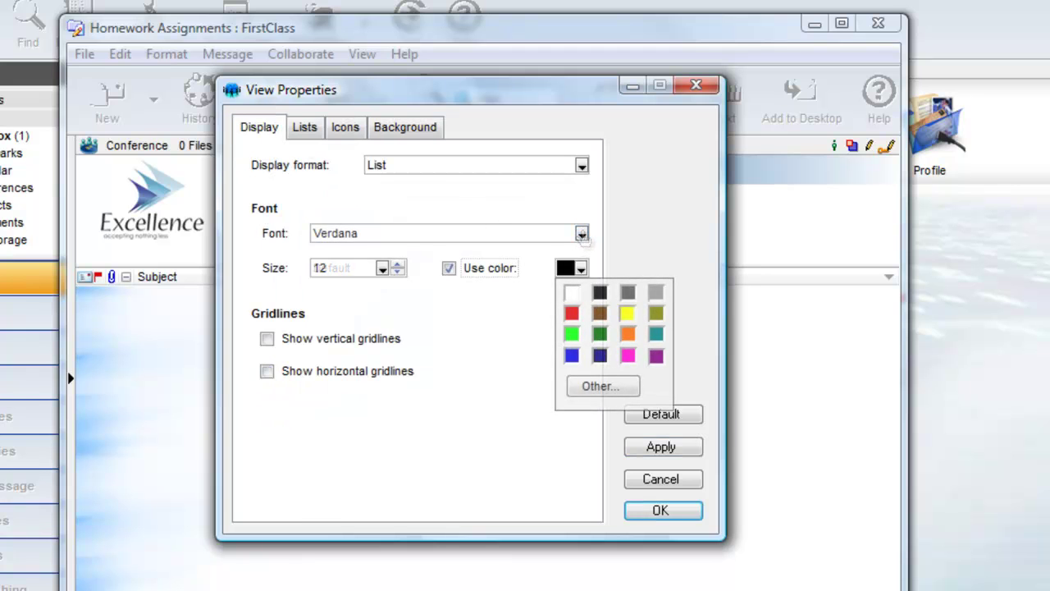
left_click(600, 354)
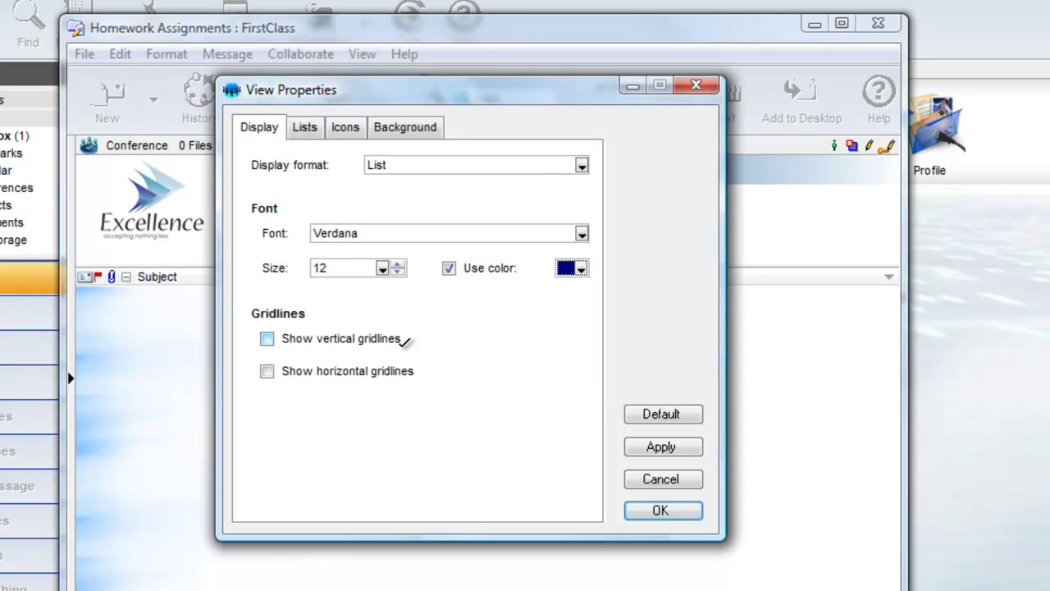
left_click(402, 342)
left_click(406, 370)
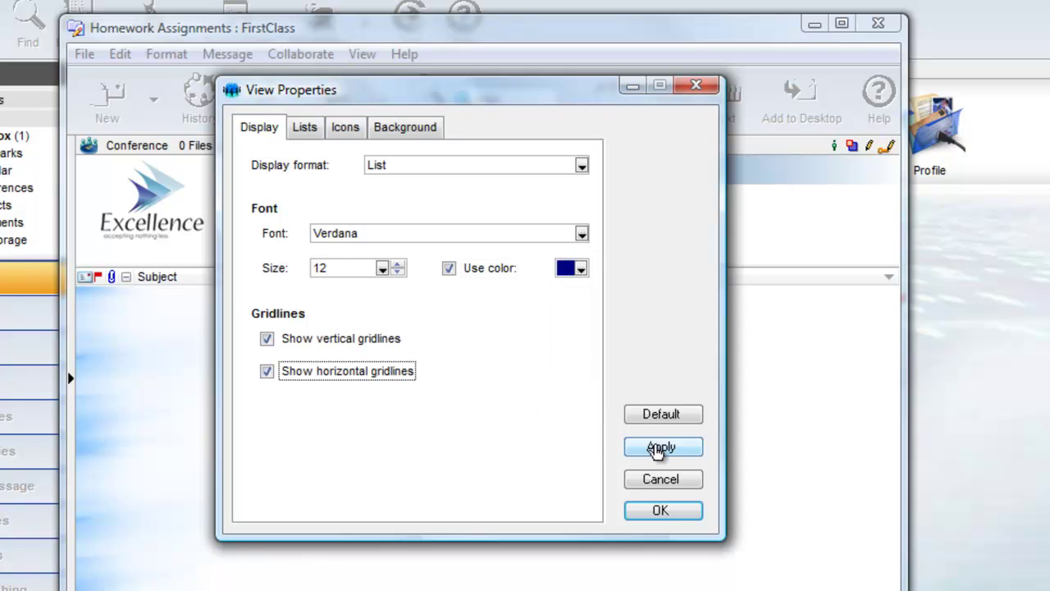
left_click(655, 449)
left_click(686, 515)
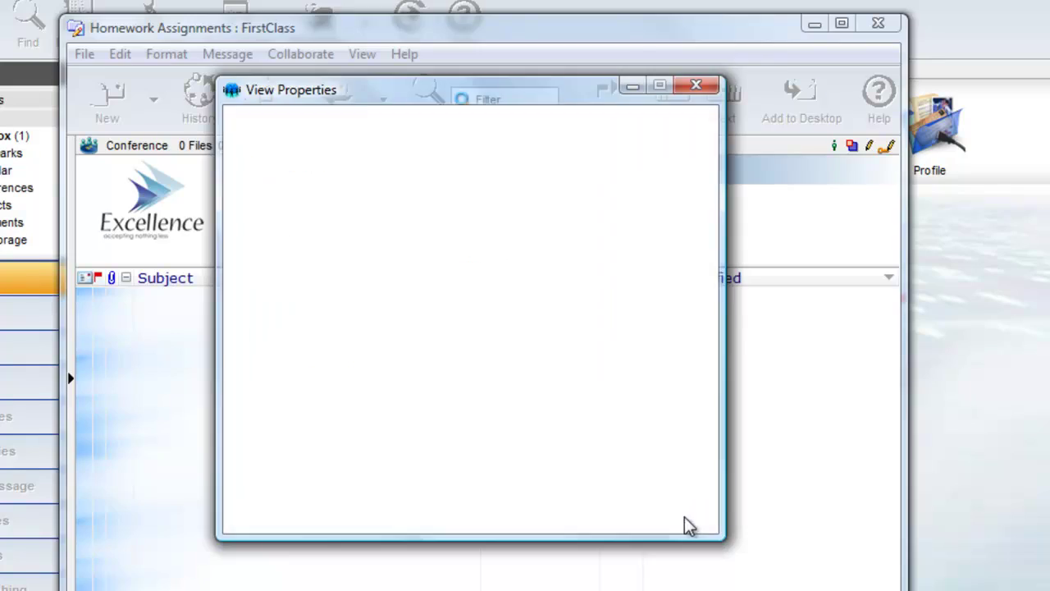